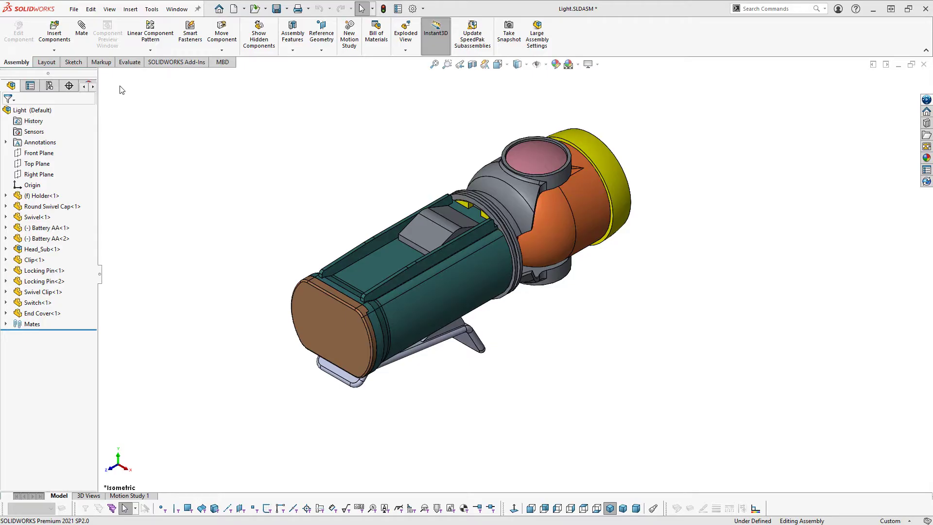
Step: Start Pack and Go from the File menu for Light.SLDASM, targeting C:\Engineering Projects\ACME Share
click(74, 9)
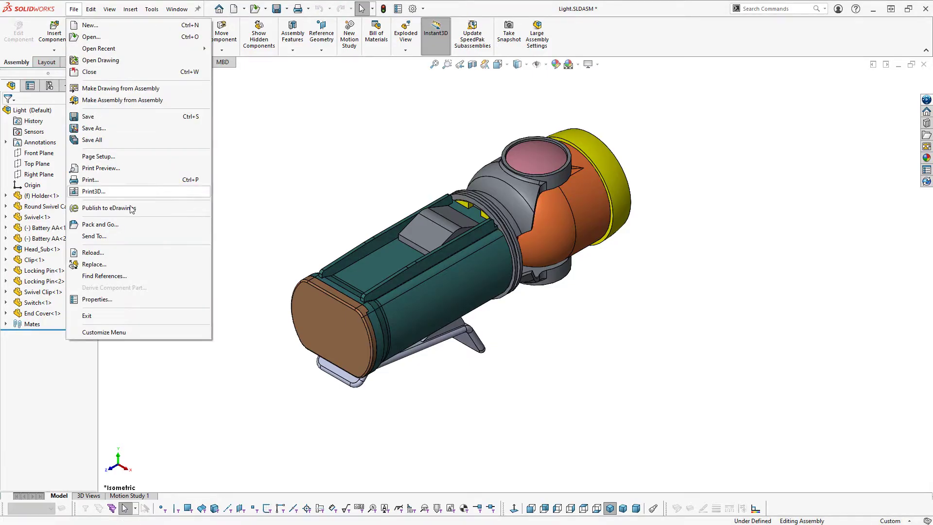
click(136, 225)
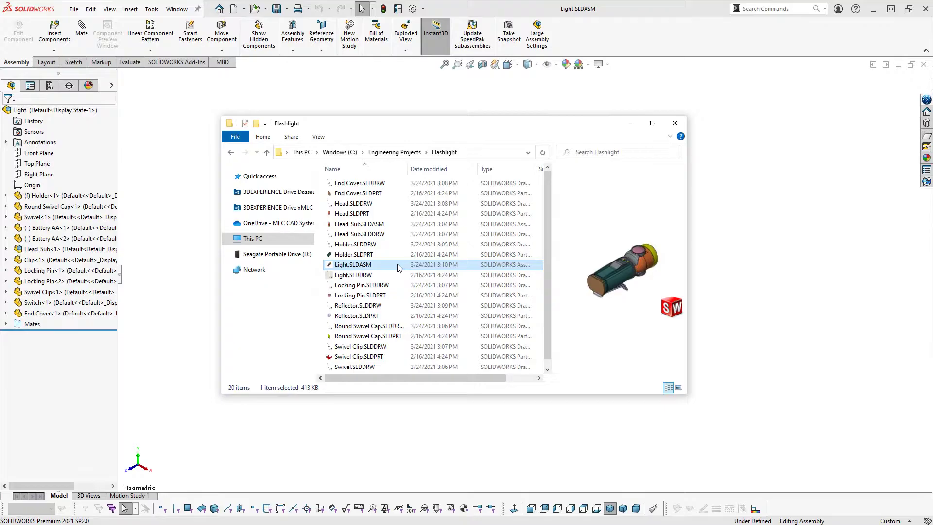
right_click(397, 264)
mouse_move(459, 336)
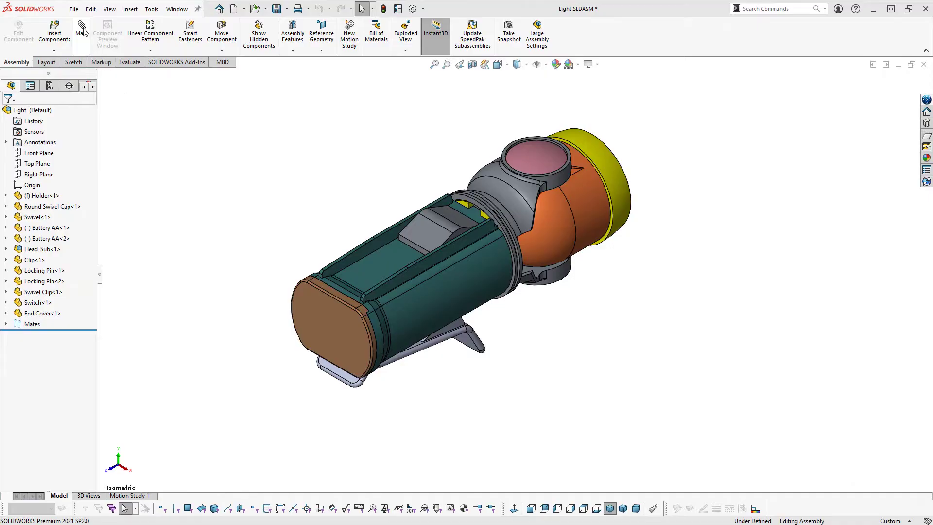
click(74, 8)
click(138, 226)
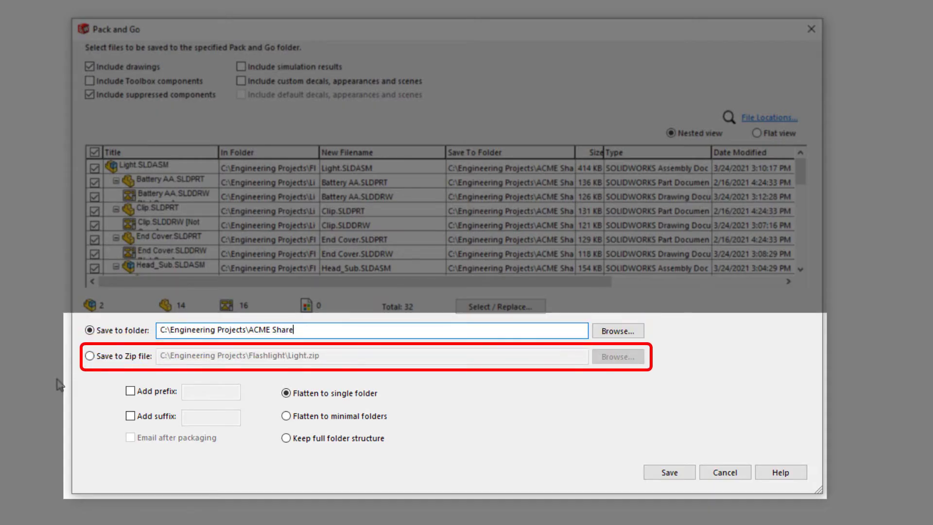
Step: Add the prefix ACME_ to every new file name and save the package
click(130, 390)
click(194, 391)
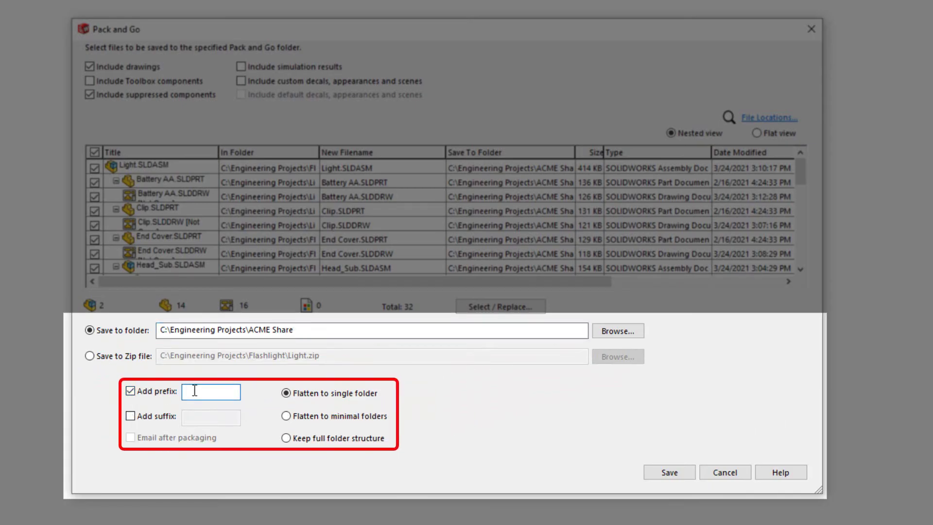
text(ACME_)
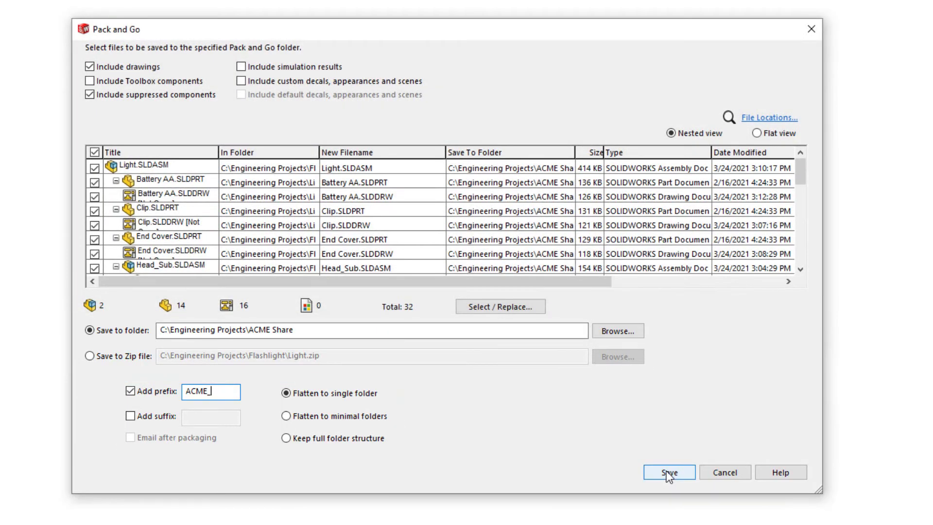
click(669, 472)
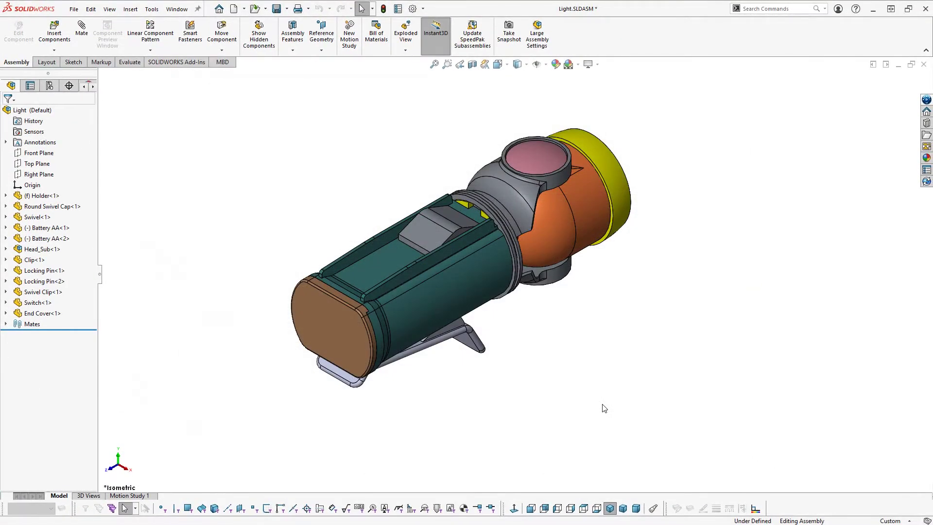
Step: Close the original assembly without saving and open ACME_Light.SLDASM from ACME Share
click(923, 64)
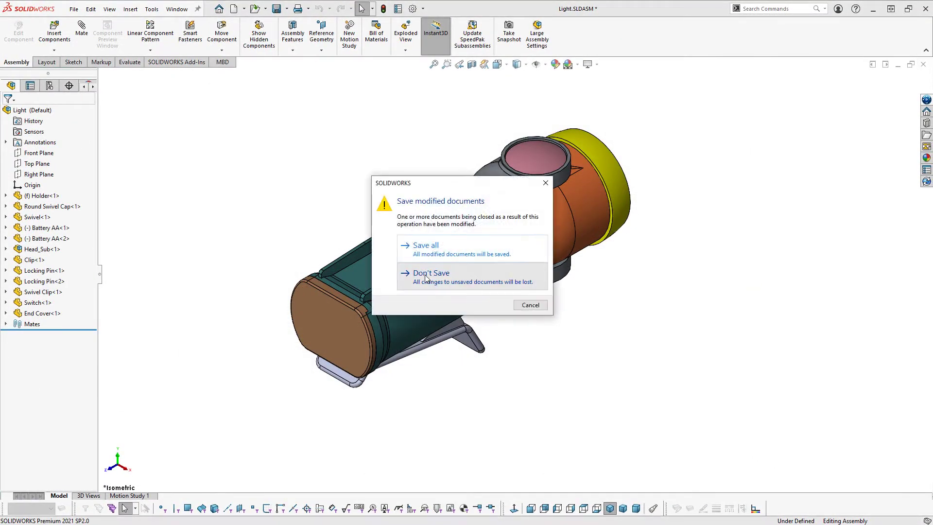
click(540, 274)
click(186, 9)
scroll(319, 225, down, 3)
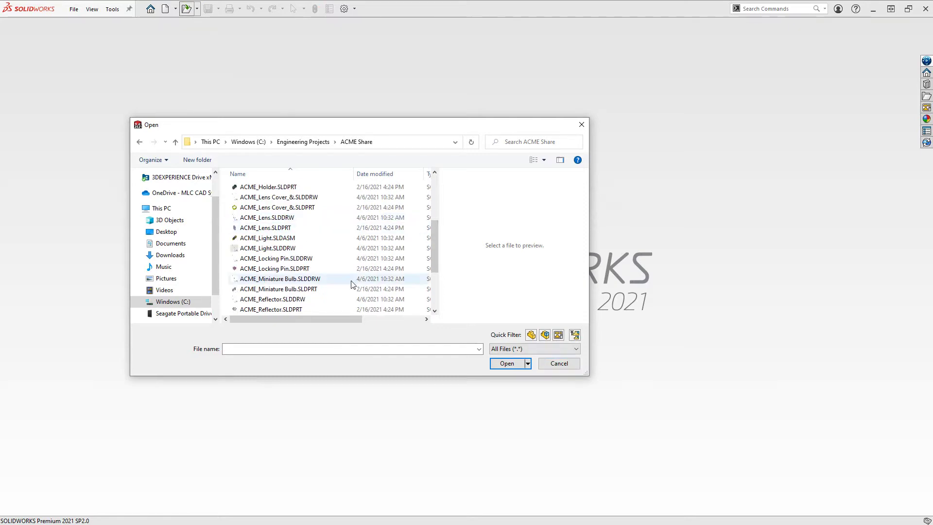
double_click(261, 238)
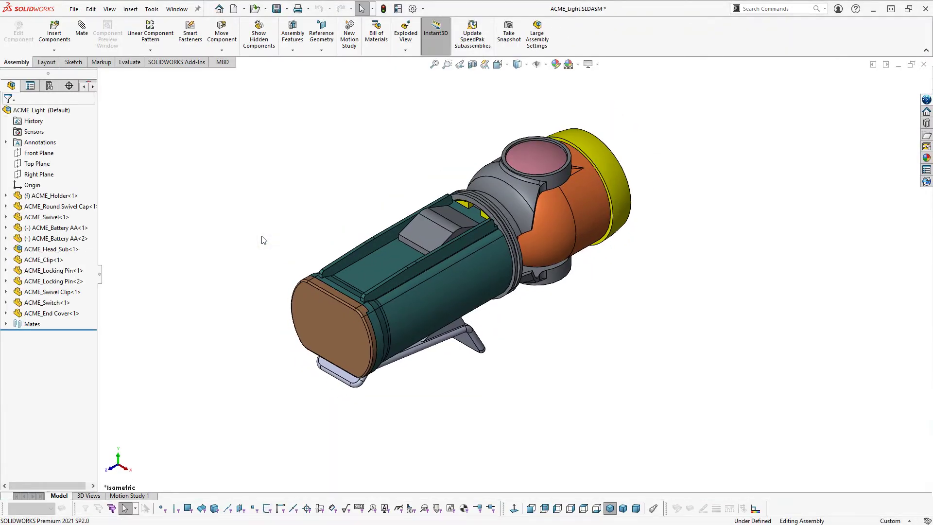
Step: Check with Find References that every referenced file is an ACME_ file in ACME Share
click(73, 9)
click(154, 277)
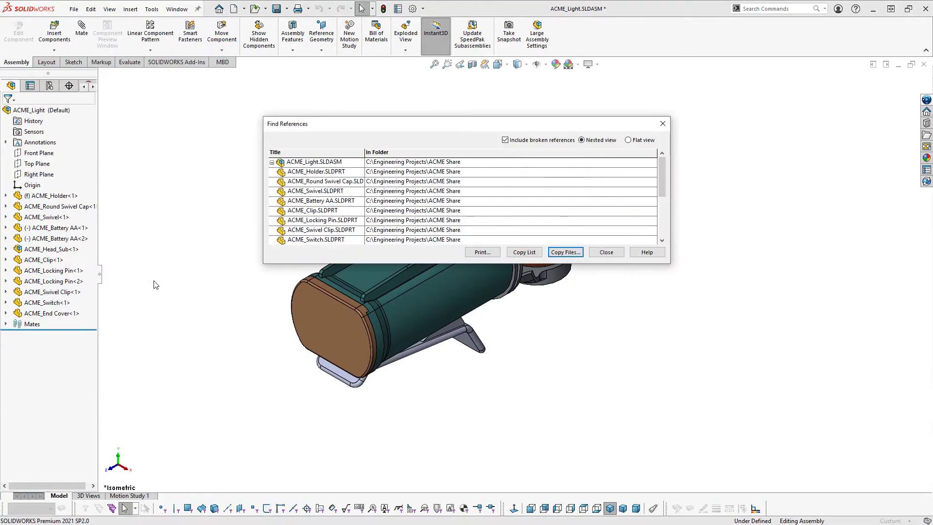
drag(270, 264, 270, 391)
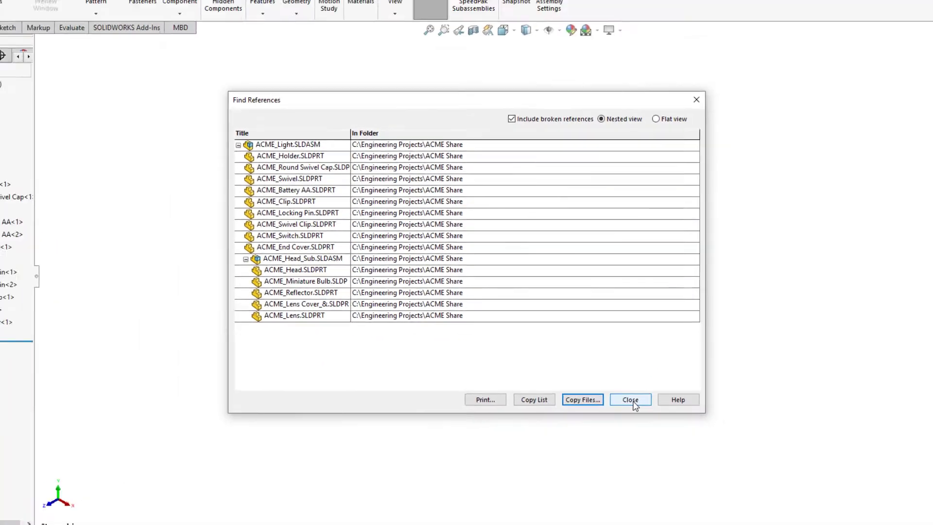
click(695, 453)
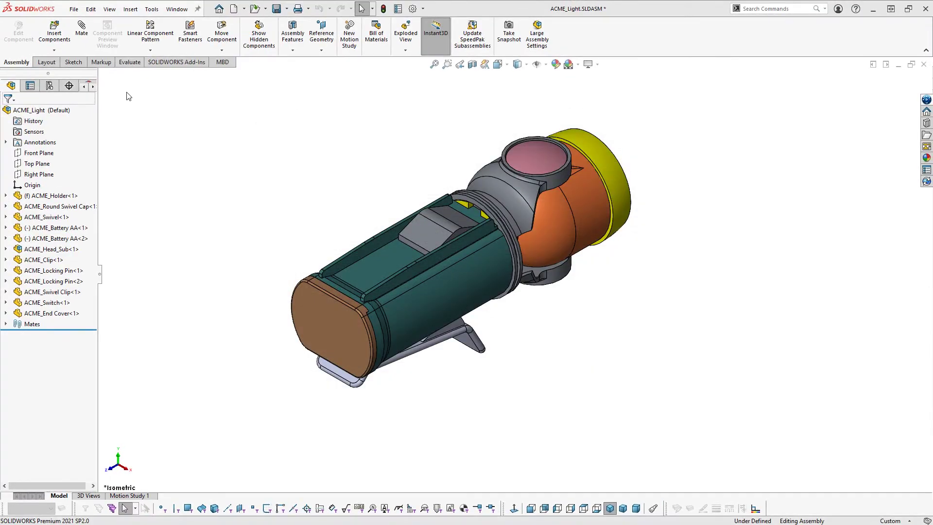
Step: Start Pack and Go for ACME_Light.SLDASM, then hide and restore the Size column
click(77, 11)
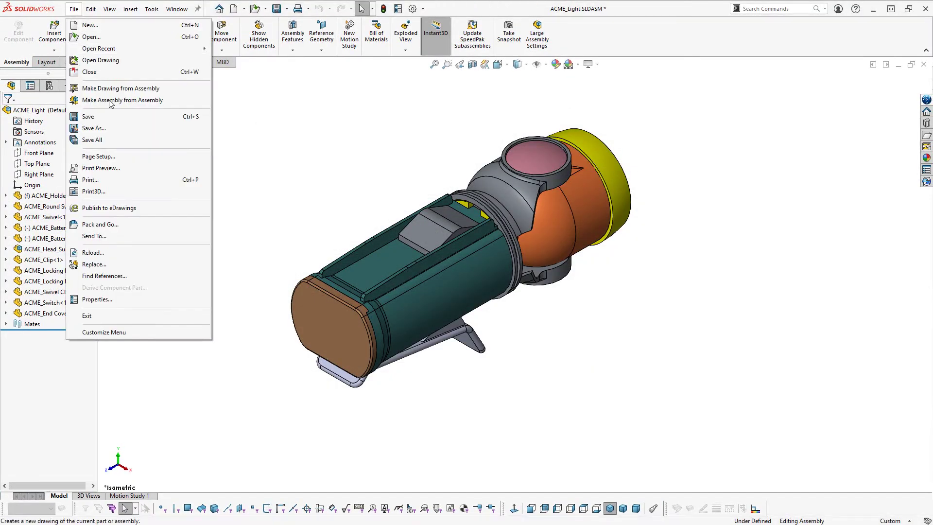
click(163, 224)
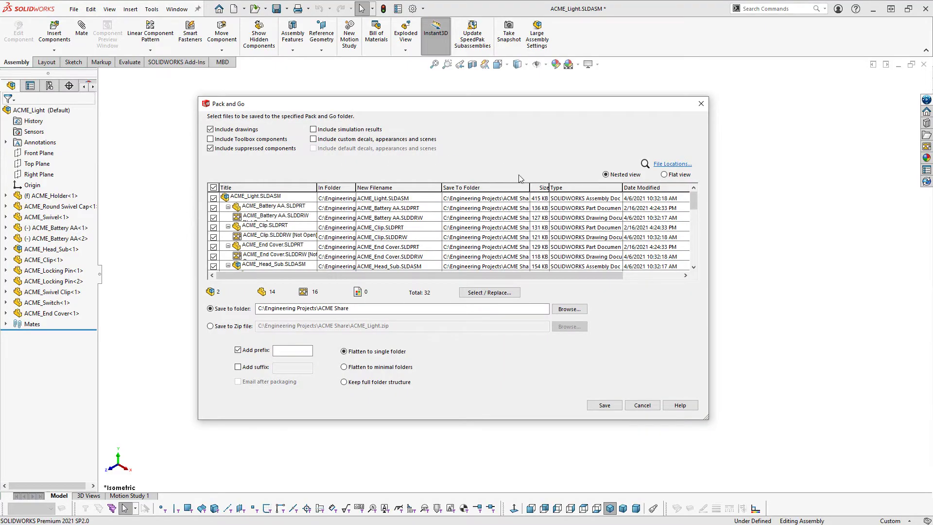
right_click(544, 192)
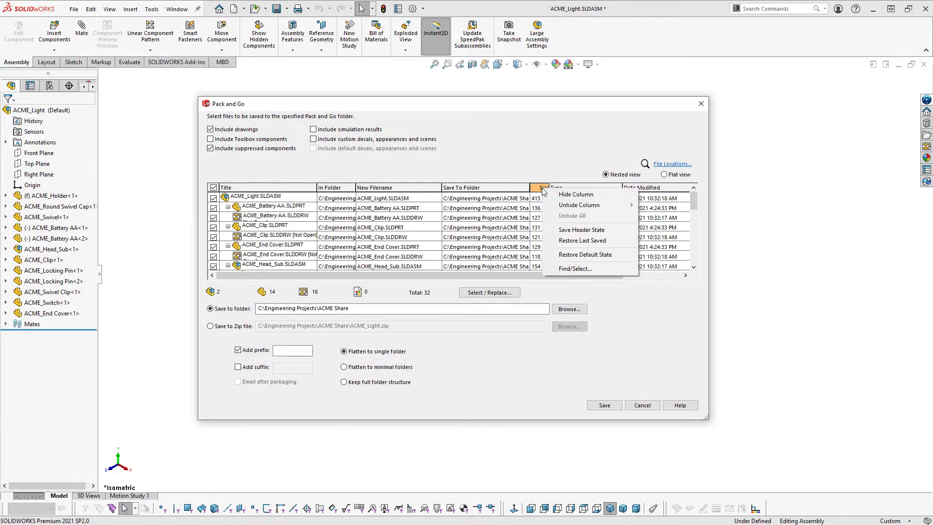
click(555, 194)
right_click(541, 187)
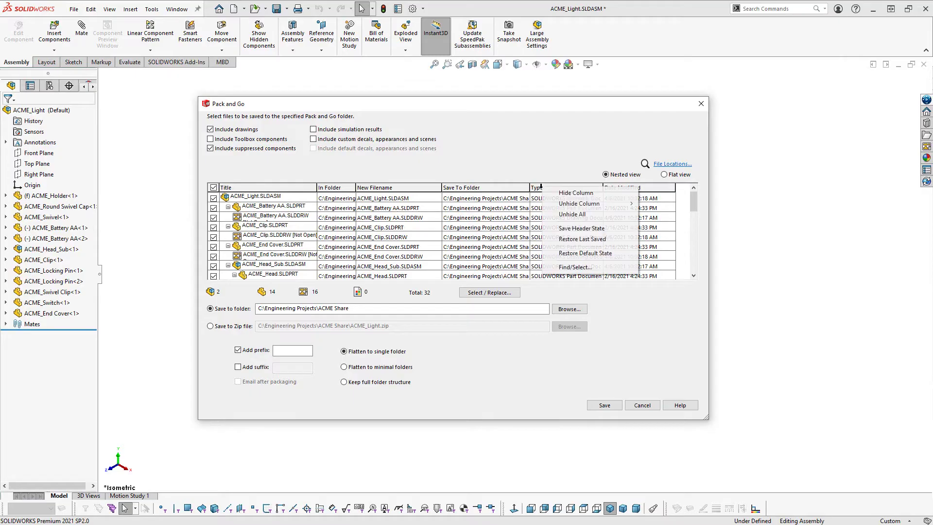
mouse_move(601, 204)
click(656, 204)
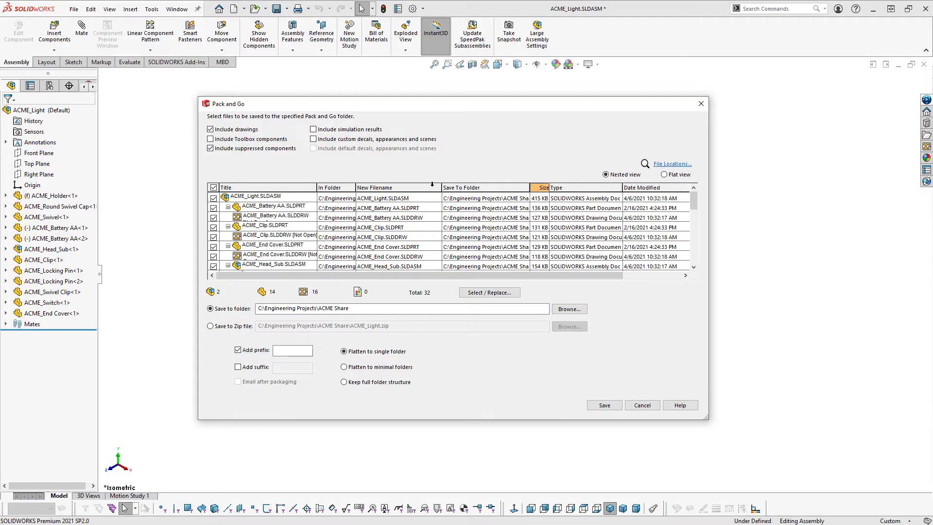
Step: Change the battery part's new filename to ACME_Battery AA_NEW.SLDPRT
click(416, 188)
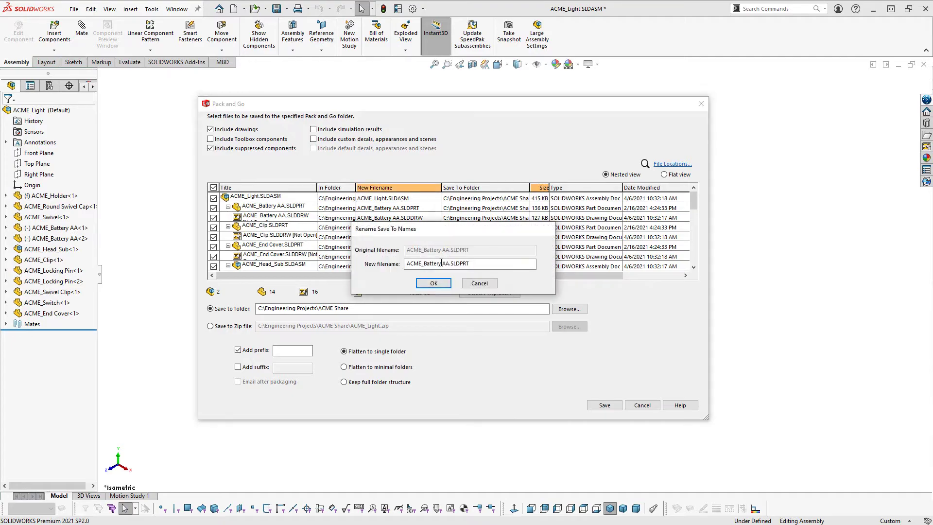
click(449, 263)
text(_NEW)
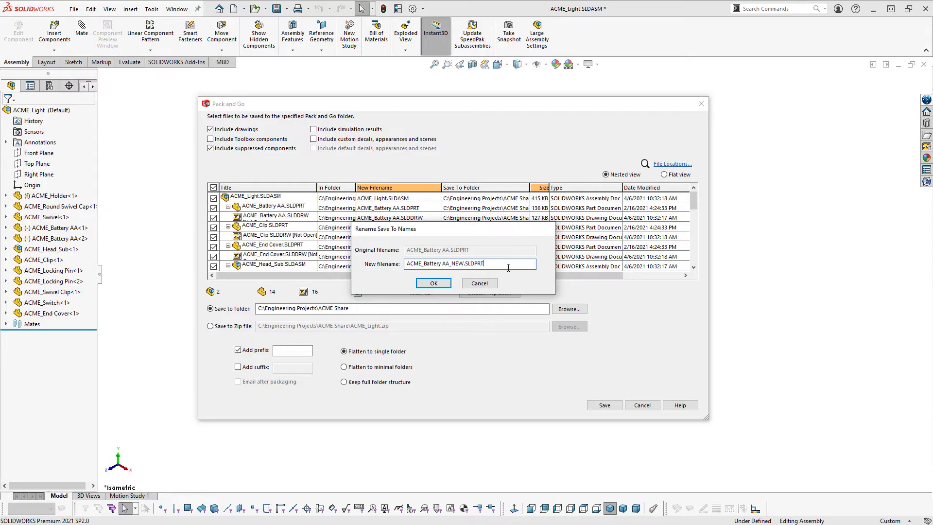
click(440, 283)
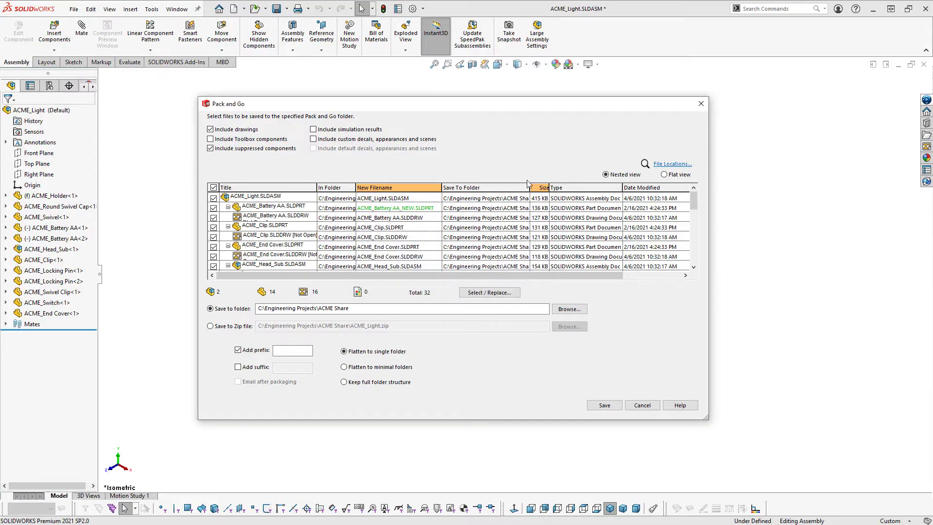
Step: Select C:\Engineering Projects as the search location under File Locations
click(673, 164)
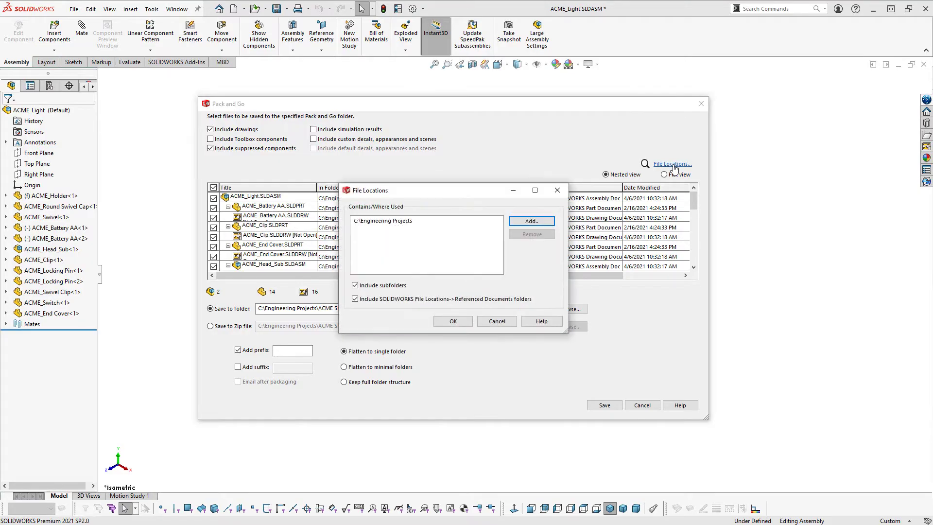
click(489, 221)
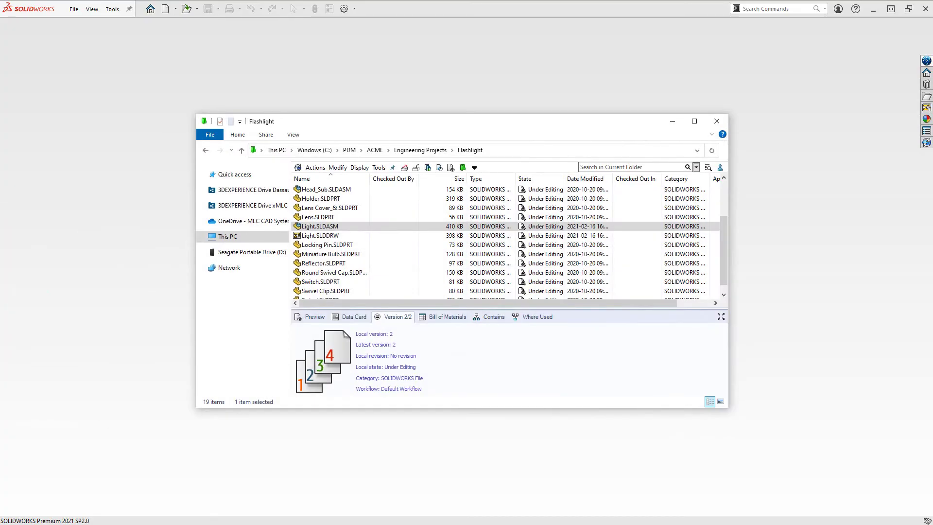
Step: Select Light.SLDASM in the vault's Flashlight folder and run Tools > Copy Tree
click(397, 227)
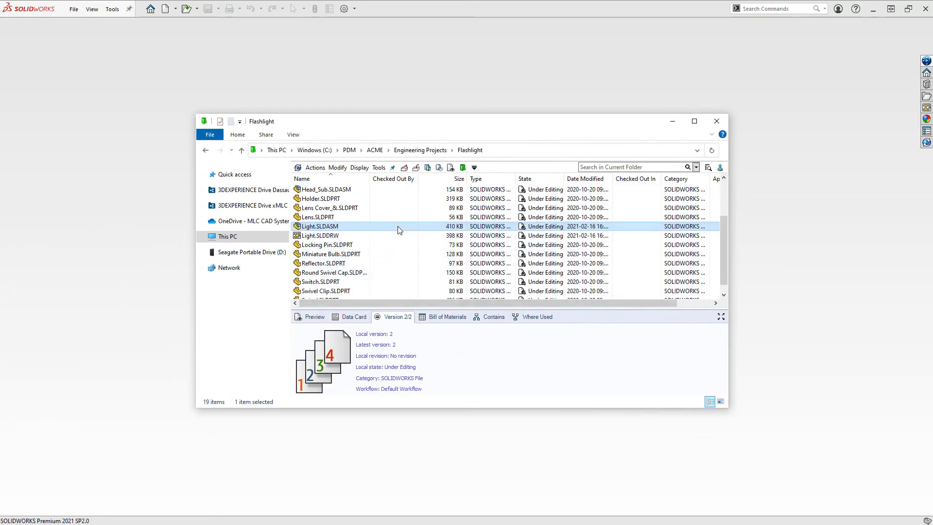
click(379, 168)
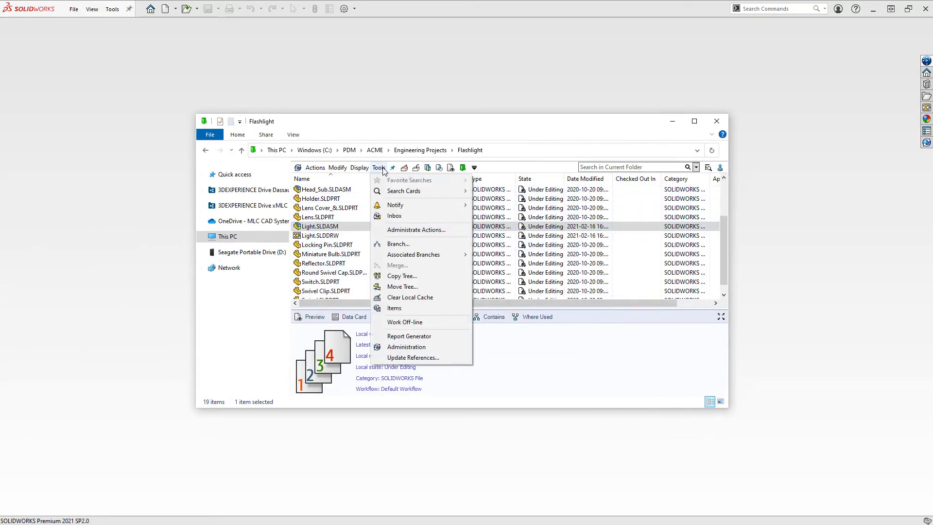
click(436, 275)
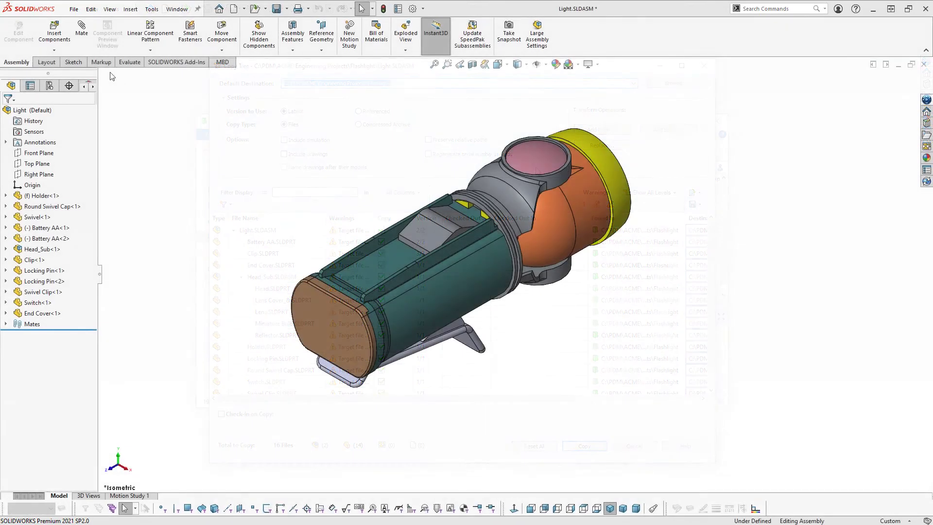
Step: Start Pack and Go for Light.SLDASM, listing 32 files saving to C:\Engineering Projects\Flashlight
click(74, 9)
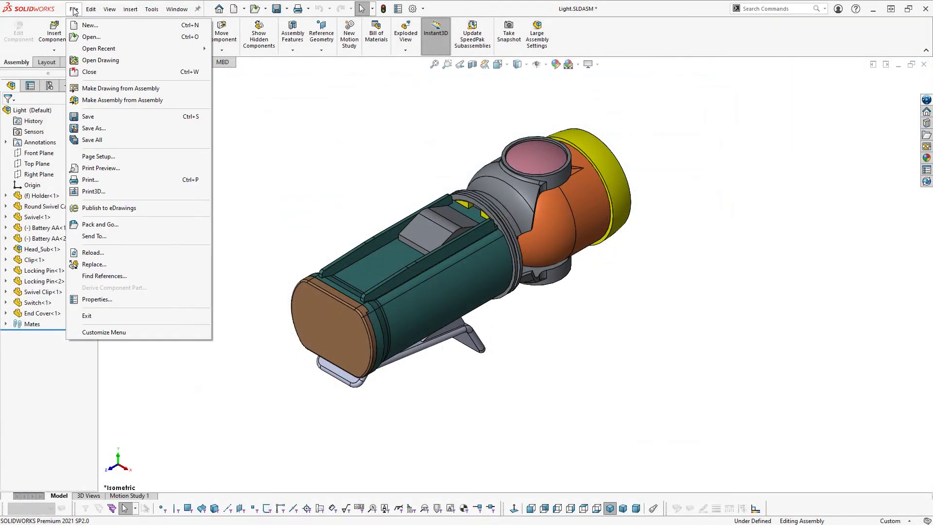
click(138, 228)
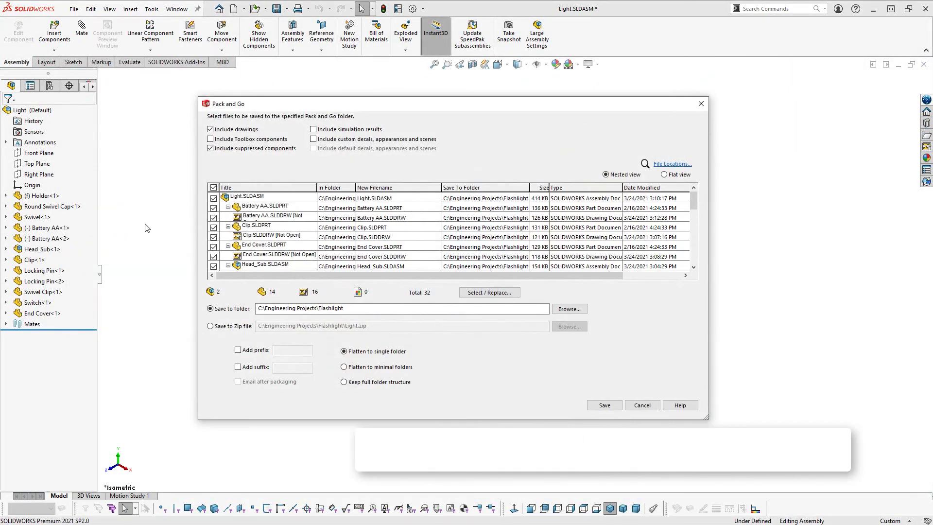